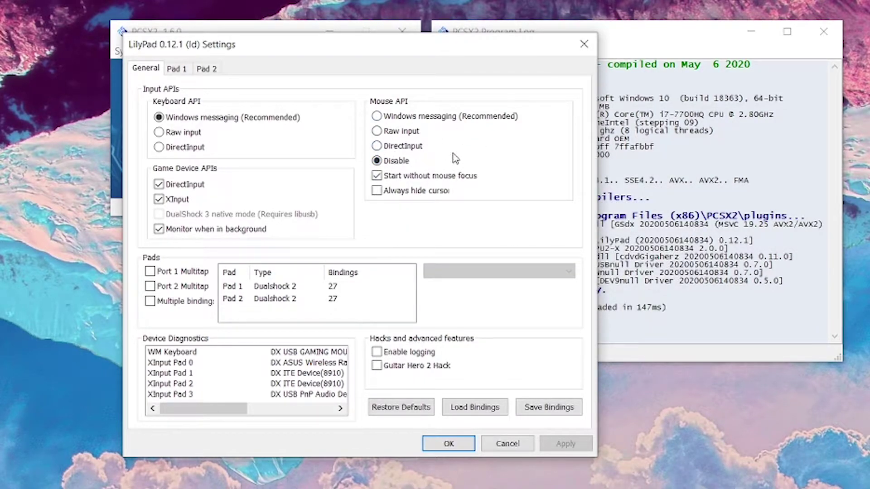
- Set the Mouse API to DirectInput and look through the existing Pad 1 bindings
left_click(375, 148)
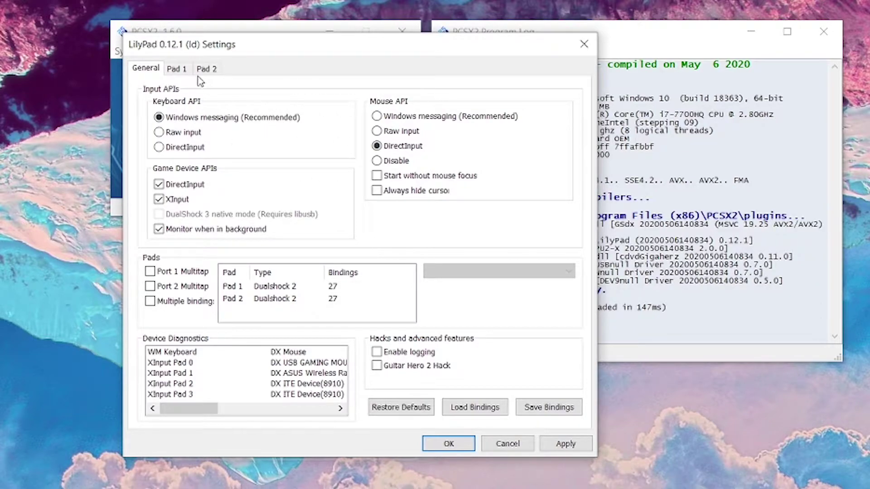
left_click(176, 71)
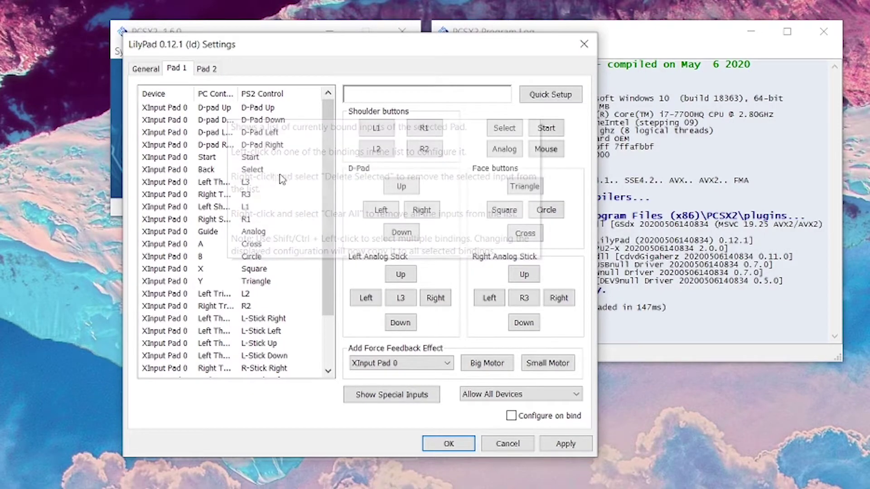
mouse_move(303, 188)
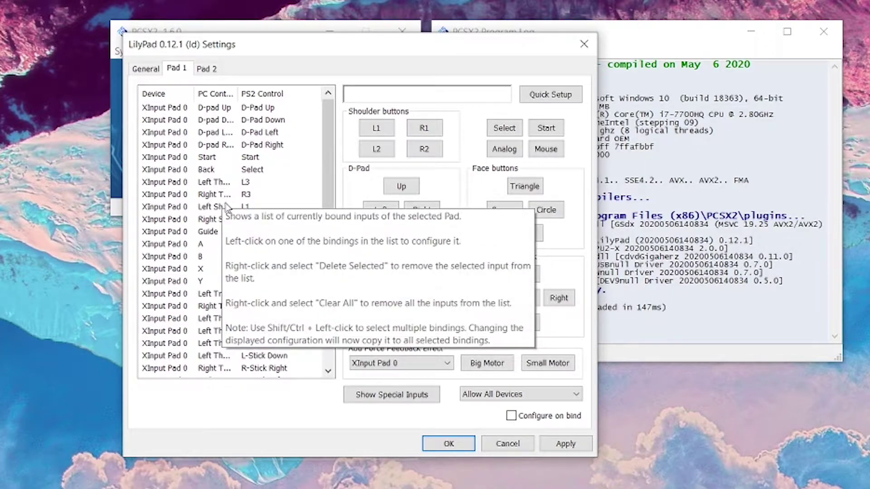
scroll(295, 204, "down", 2)
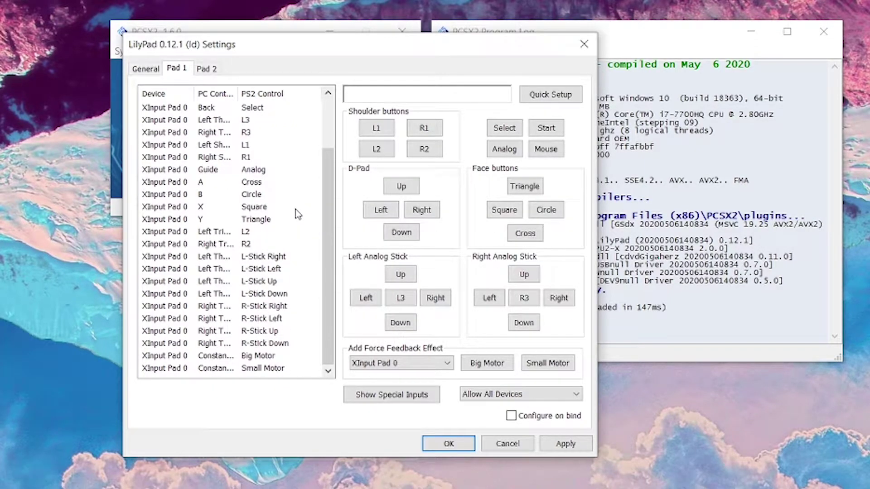
scroll(286, 277, "up", 2)
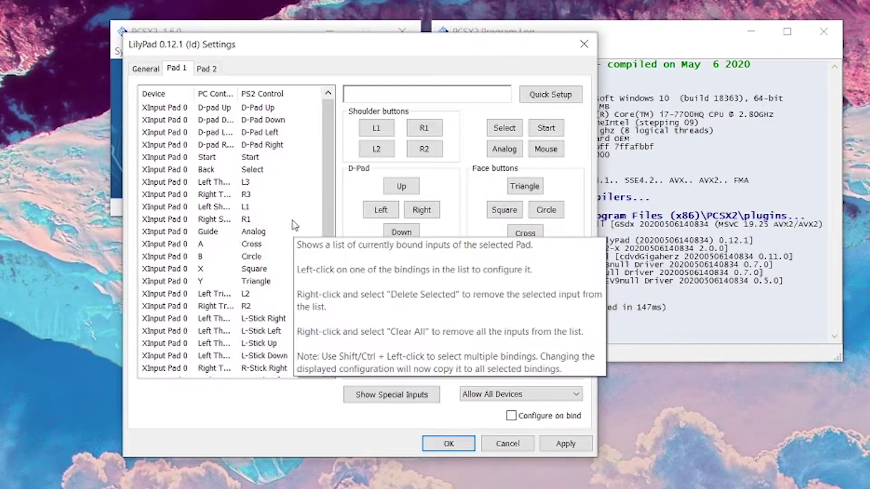
scroll(292, 212, "down", 2)
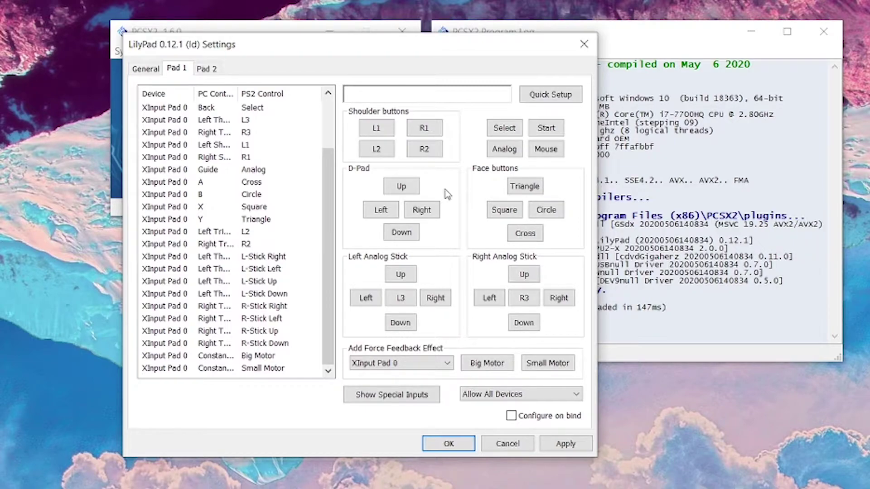
- Bind Pad 1's left analog stick to W for up, S for down, A for left and D for right
left_click(405, 284)
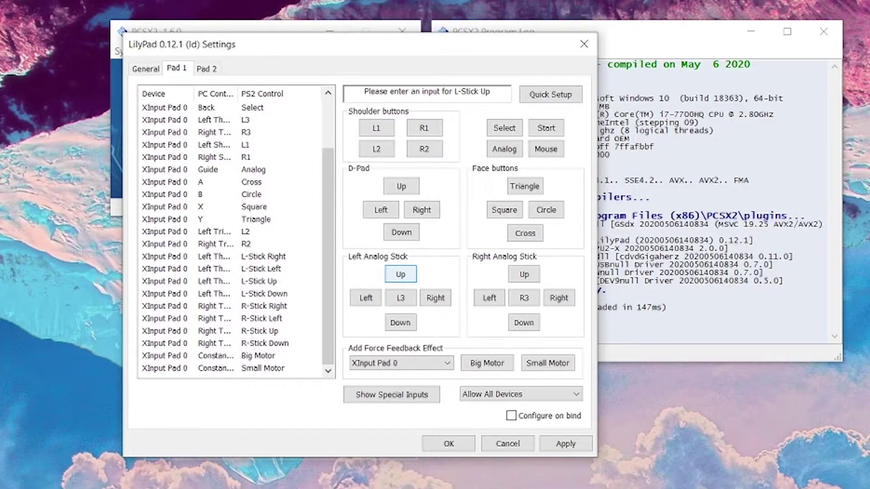
key("w")
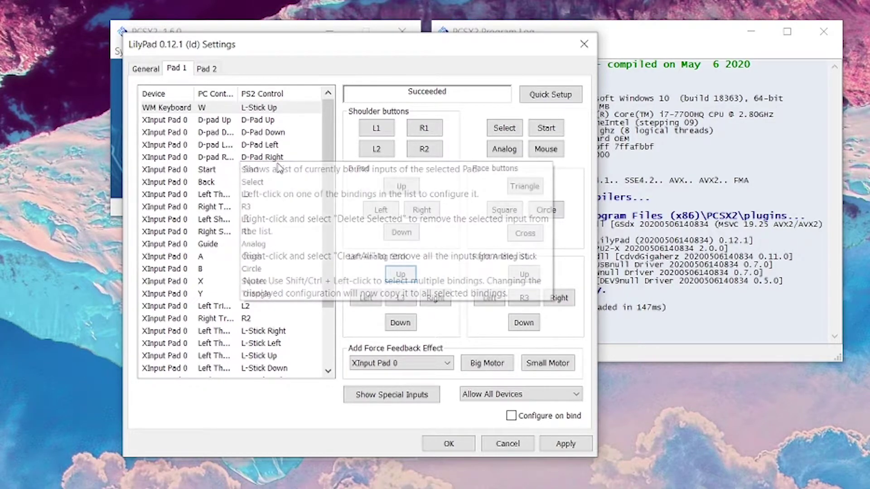
scroll(212, 113, "down", 2)
scroll(209, 104, "up", 2)
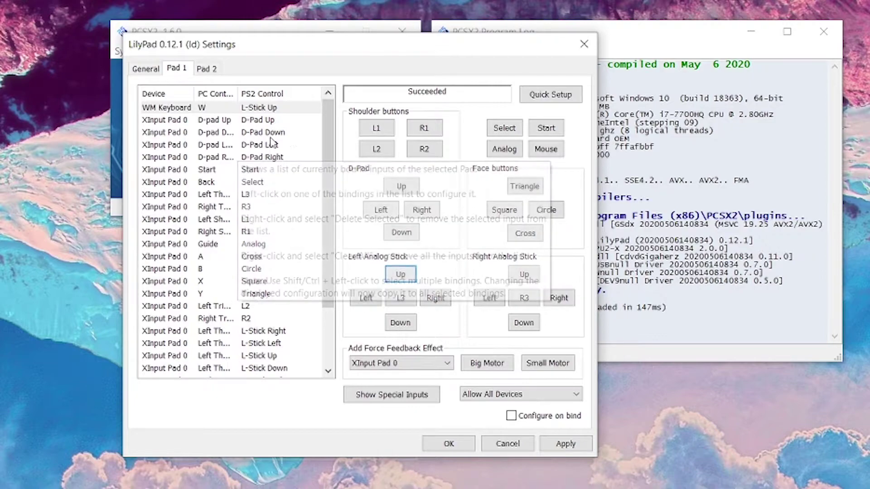
left_click(404, 328)
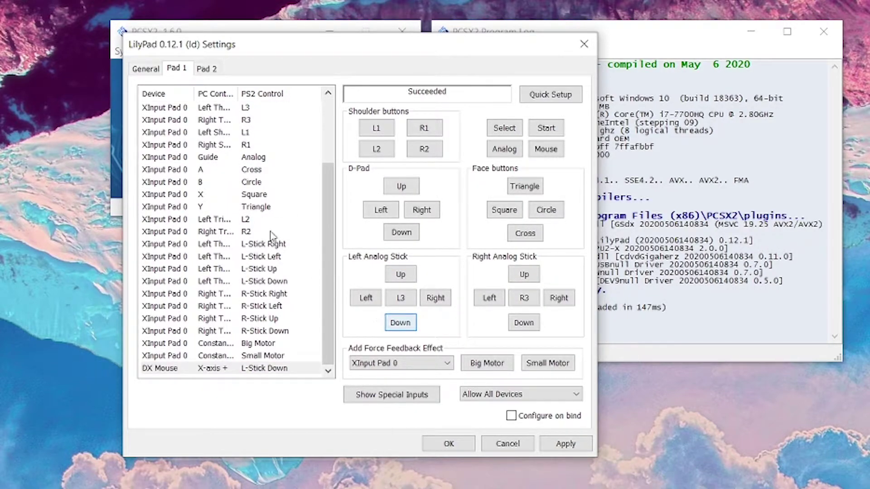
scroll(238, 233, "up", 3)
left_click(400, 323)
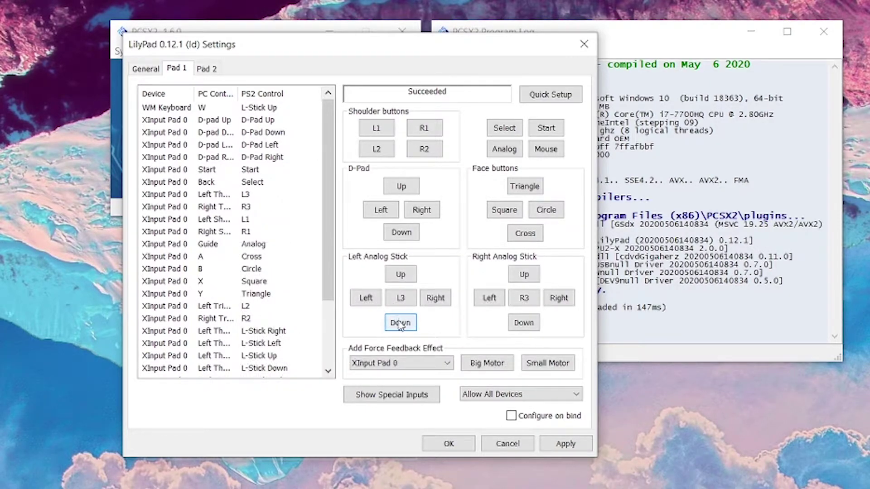
key("s")
left_click(365, 298)
key("a")
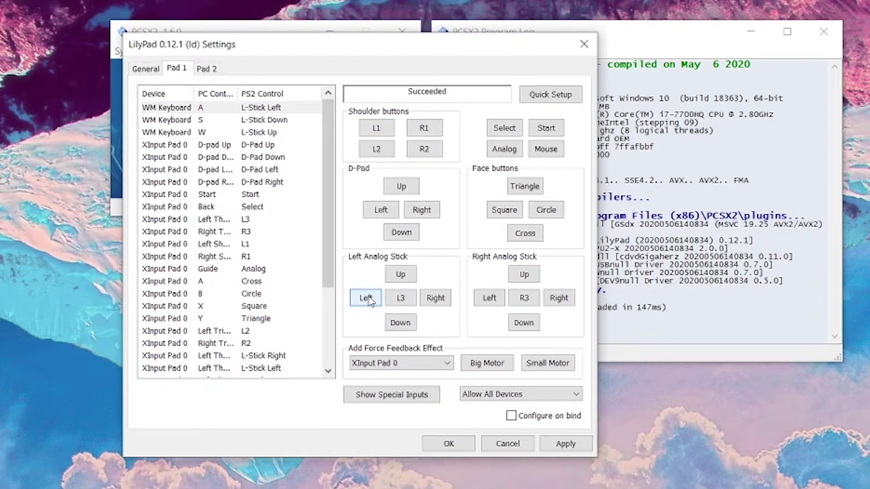
left_click(435, 298)
key("d")
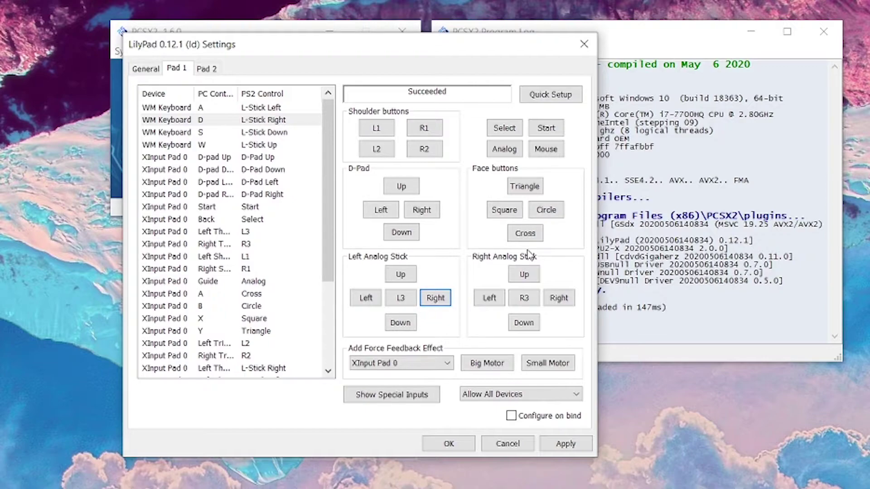
- Bind Pad 1's right analog stick to the mouse: Y-axis - for up, Y-axis + for down, X-axis - for left, X-axis + for right
left_click(529, 277)
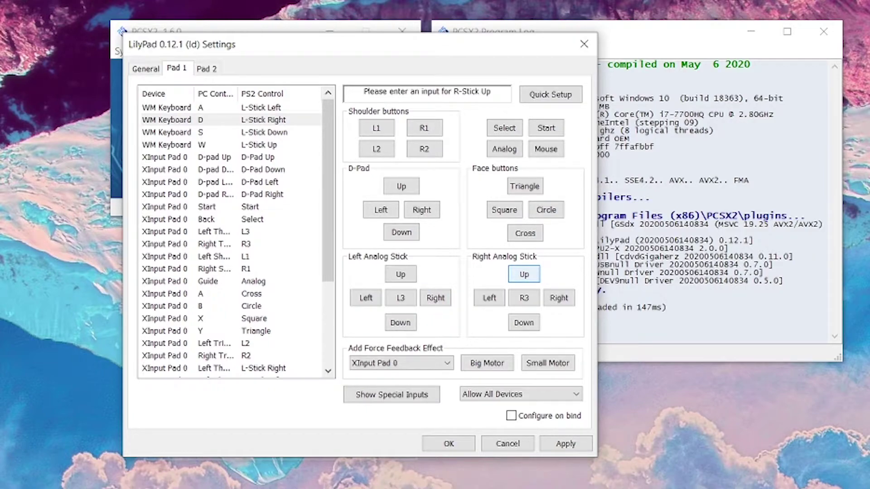
mouse_move(252, 375)
left_click(524, 322)
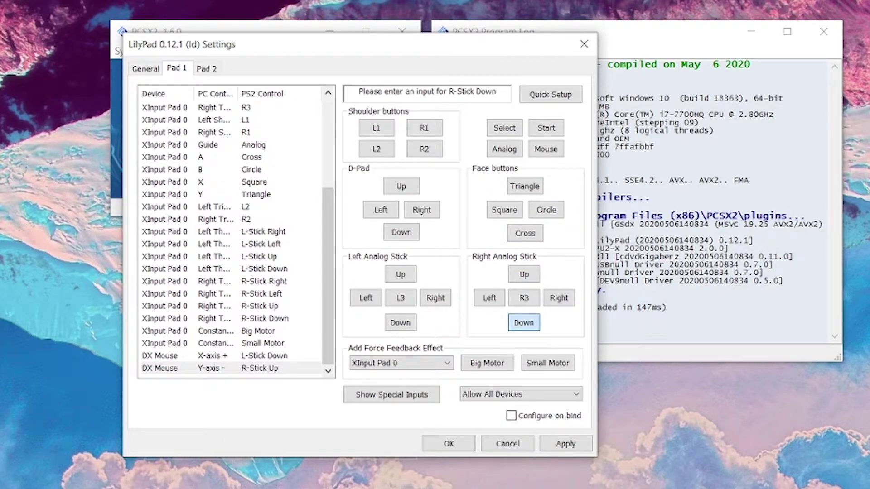
left_click(490, 299)
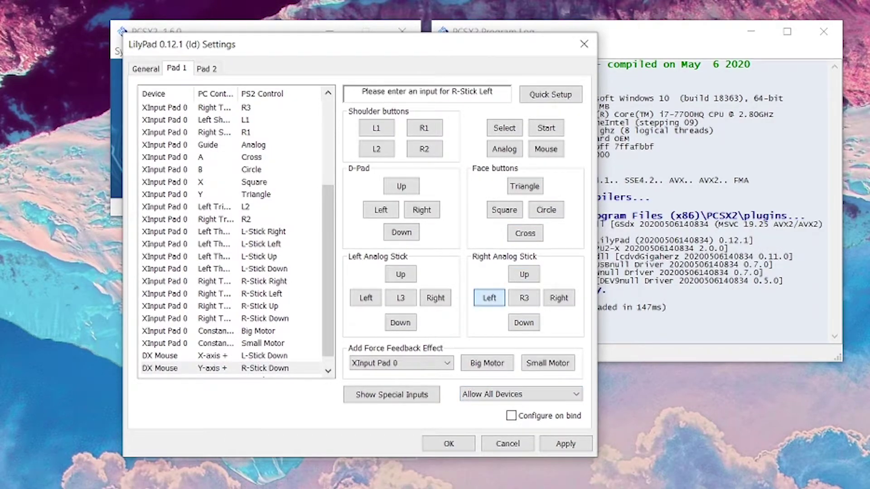
left_click(559, 298)
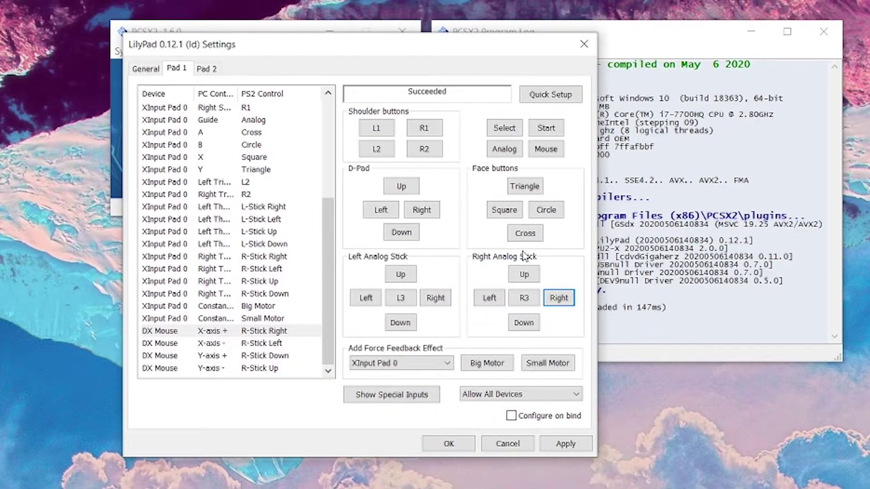
- Delete the four DX Mouse bindings of Pad 1's right analog stick
left_click(210, 334)
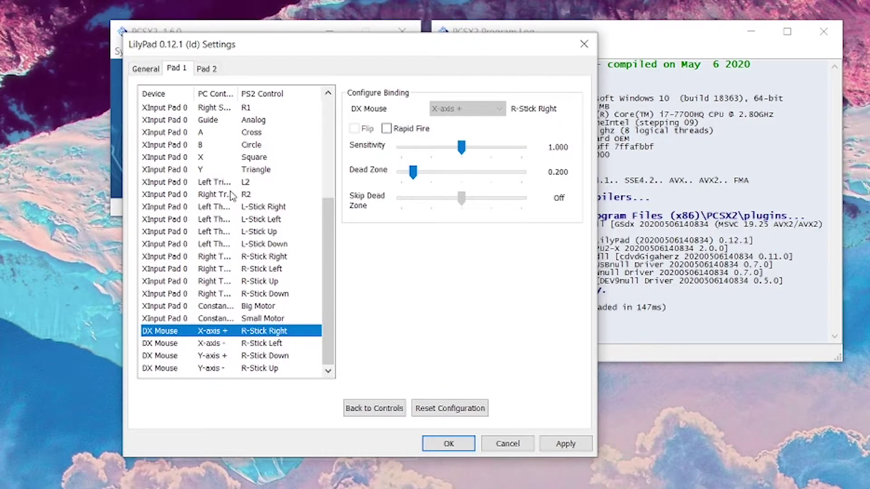
scroll(232, 193, "up", 5)
scroll(232, 193, "down", 5)
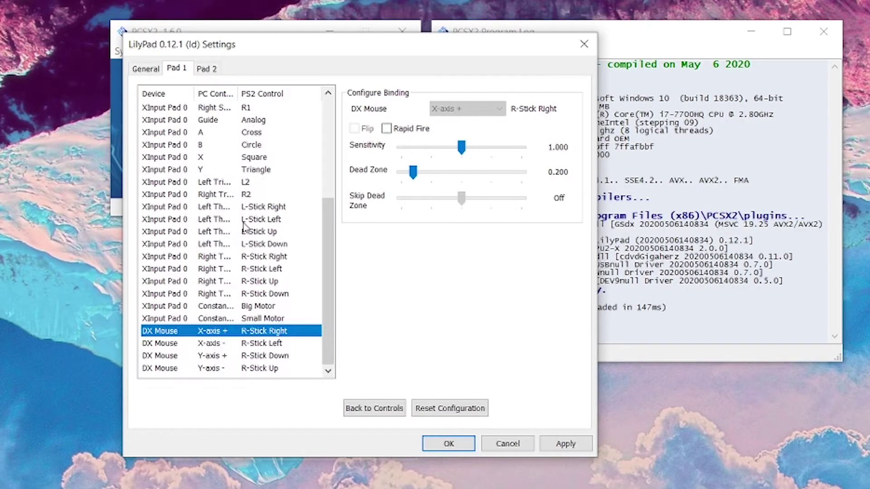
right_click(213, 336)
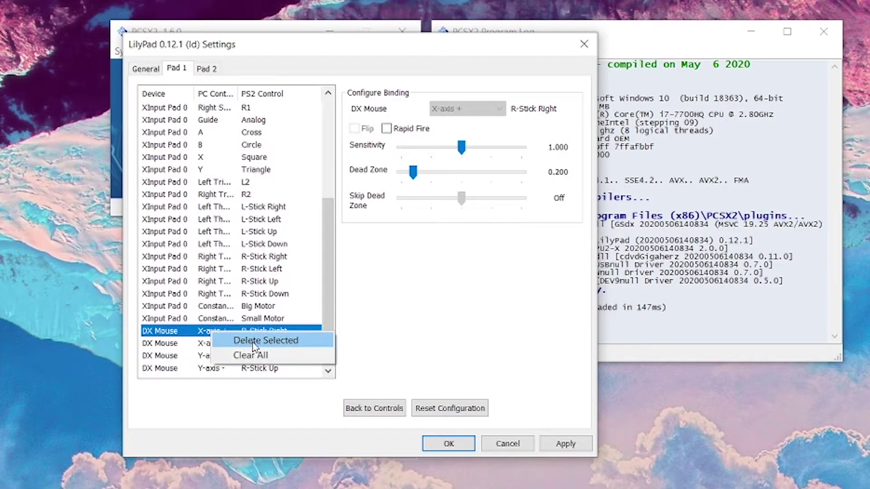
left_click(254, 341)
right_click(216, 347)
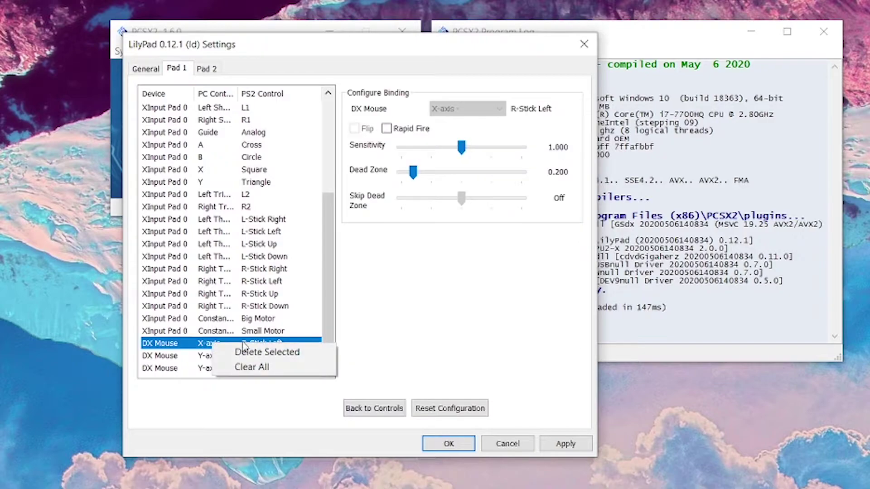
left_click(253, 351)
right_click(210, 356)
left_click(236, 367)
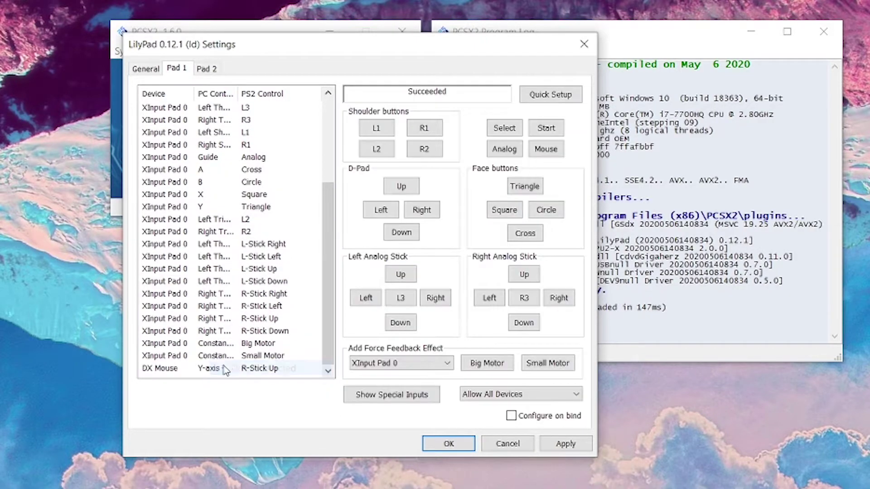
right_click(216, 369)
left_click(252, 375)
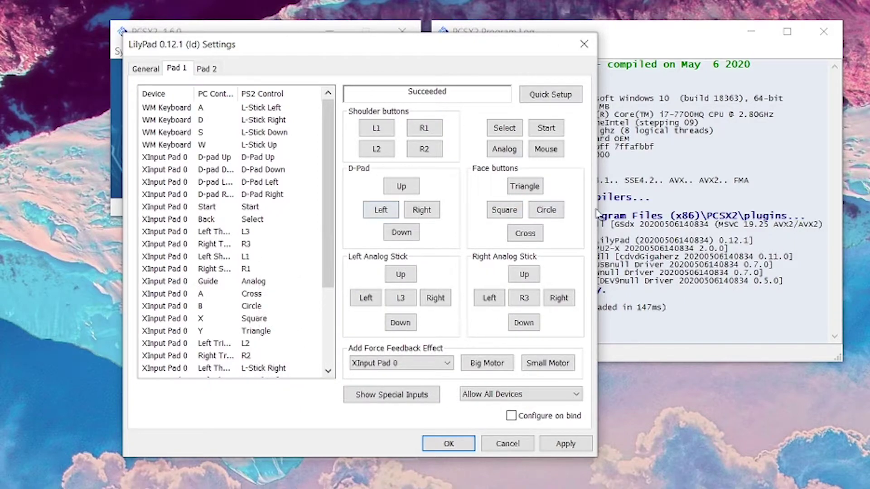
- Bind Pad 1's face buttons to the keyboard: Triangle to I, Circle to L, Cross to K and Square to J
left_click(532, 192)
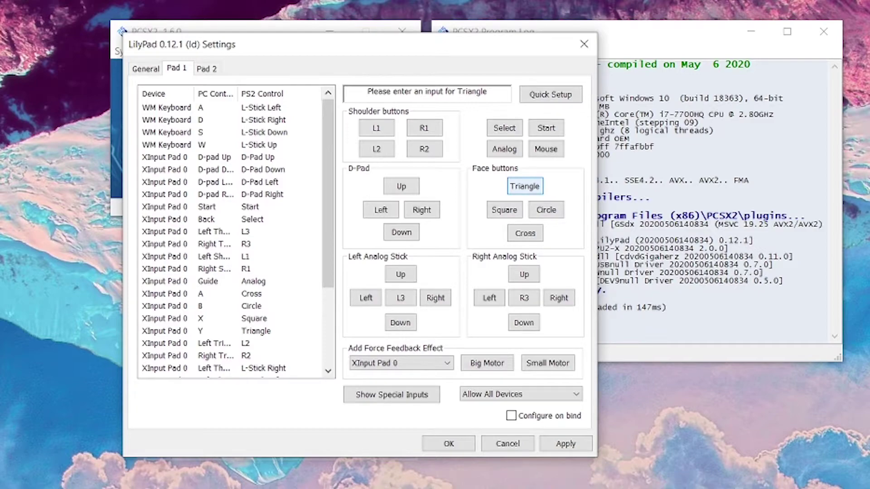
key("i")
left_click(546, 210)
key("l")
left_click(525, 234)
key("k")
left_click(504, 211)
key("j")
- Bind Pad 1's shoulder buttons to the keyboard: L1 to U, R1 to O, L2 to Y and R2 to P
left_click(376, 128)
key("u")
left_click(424, 128)
key("o")
left_click(376, 149)
key("y")
left_click(424, 149)
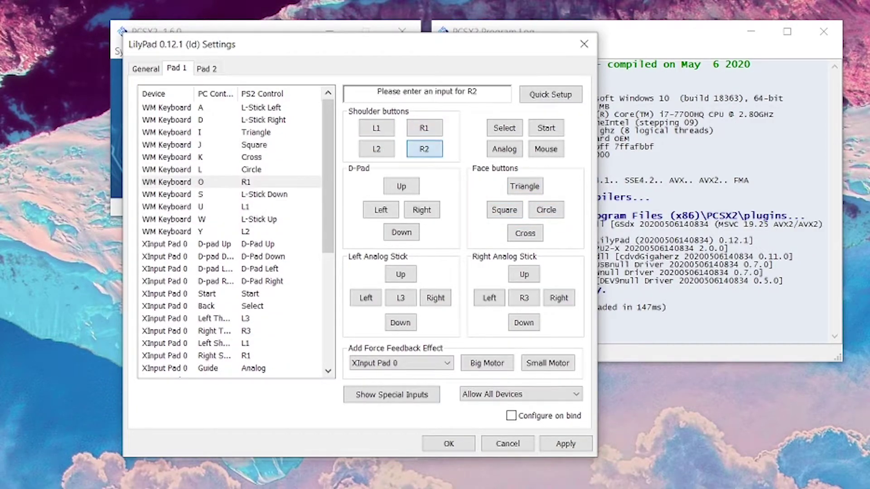
key("p")
- Bind Pad 1's Select to the right Shift key and Start to Enter
left_click(504, 129)
key("shift")
left_click(546, 129)
key("Return")
- Bind Pad 1's D-pad up, down, left and right to the matching keyboard arrow keys
left_click(402, 187)
key("Up")
left_click(402, 232)
key("Down")
left_click(381, 210)
key("Left")
left_click(421, 210)
key("Right")
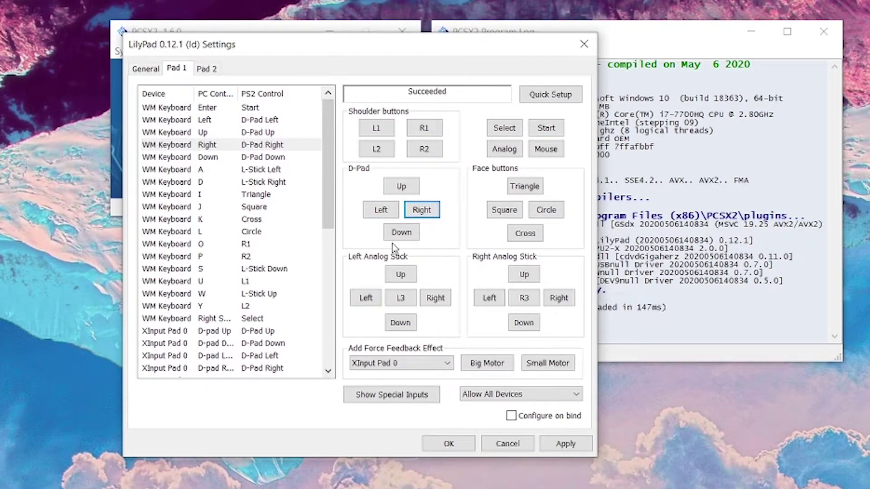
- Review the Pad 1 and Pad 2 bindings, apply them and close the controller settings
scroll(278, 265, "down", 6)
scroll(279, 265, "up", 5)
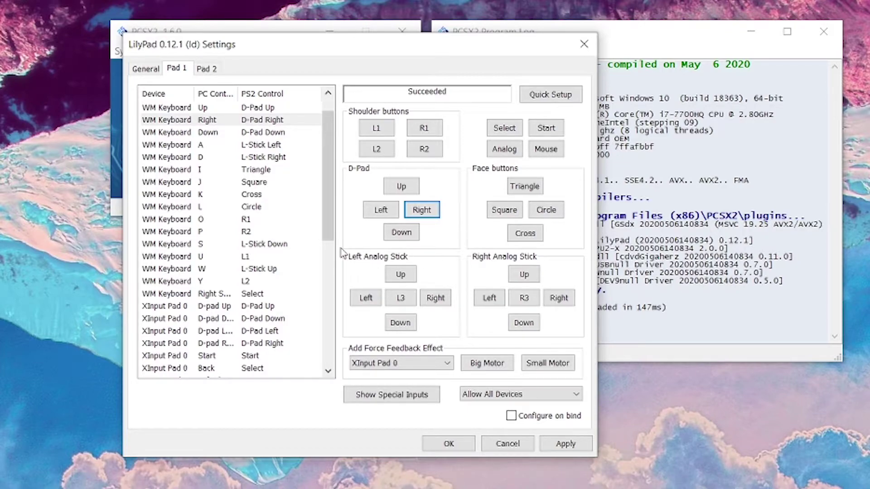
left_click(206, 69)
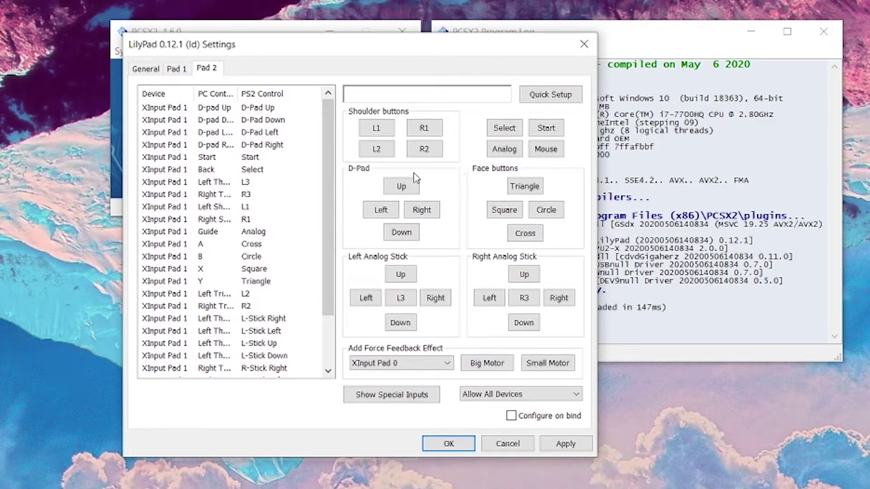
left_click(176, 69)
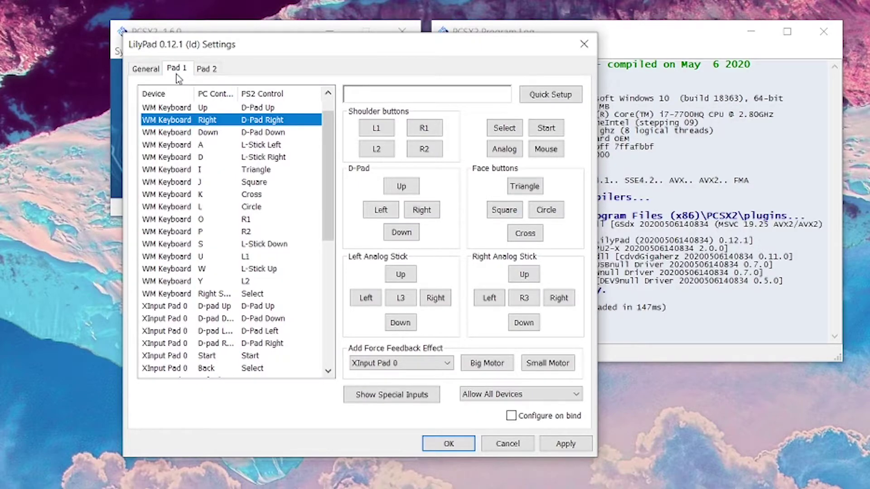
scroll(233, 254, "down", 5)
scroll(217, 233, "up", 6)
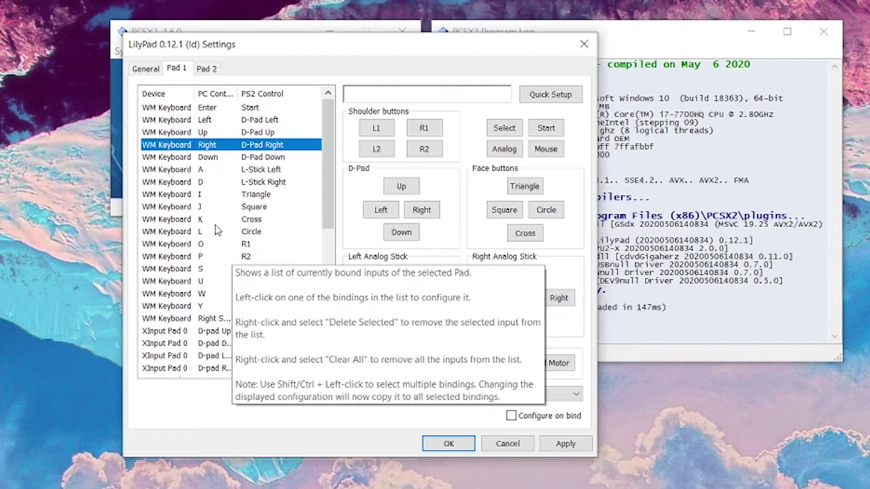
scroll(218, 234, "down", 8)
left_click(564, 444)
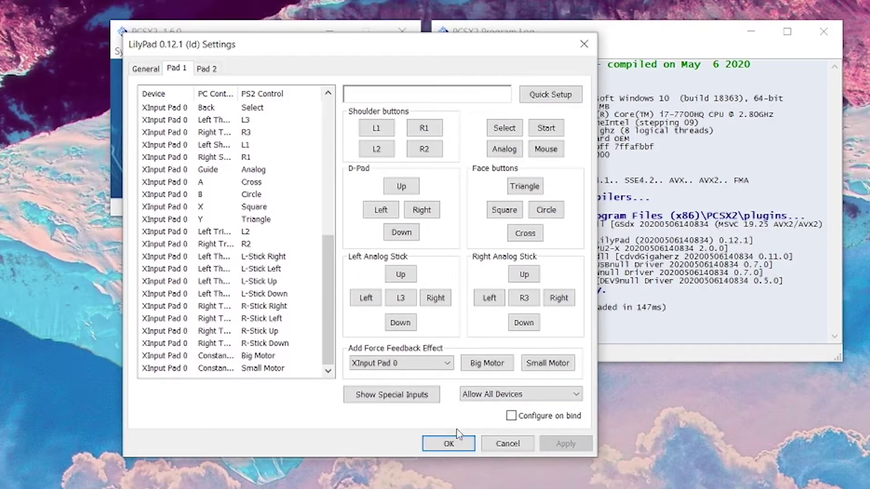
left_click(451, 444)
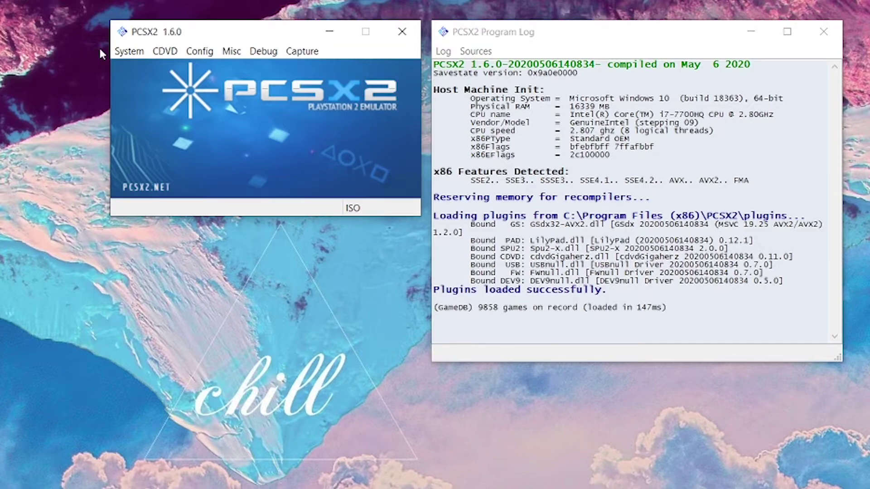
- Load the Mortal Kombat - Shaolin Monks (USA) disc image from the PS2 folder as the ISO
left_click(158, 53)
mouse_move(221, 70)
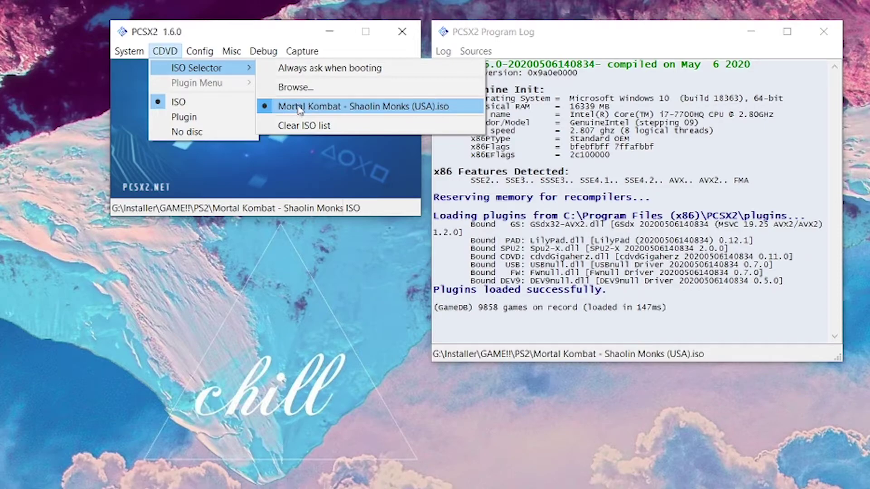
left_click(295, 87)
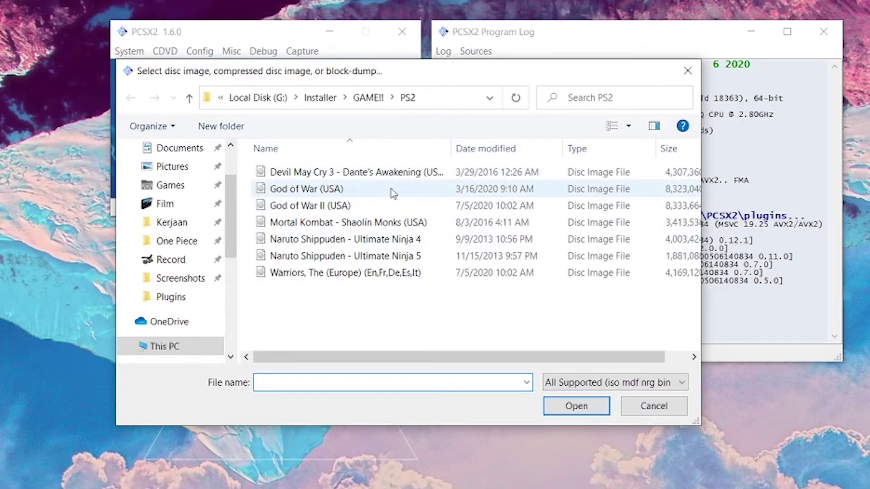
double_click(323, 223)
- Boot the selected ISO with the full boot option and switch the game window to full screen
left_click(131, 51)
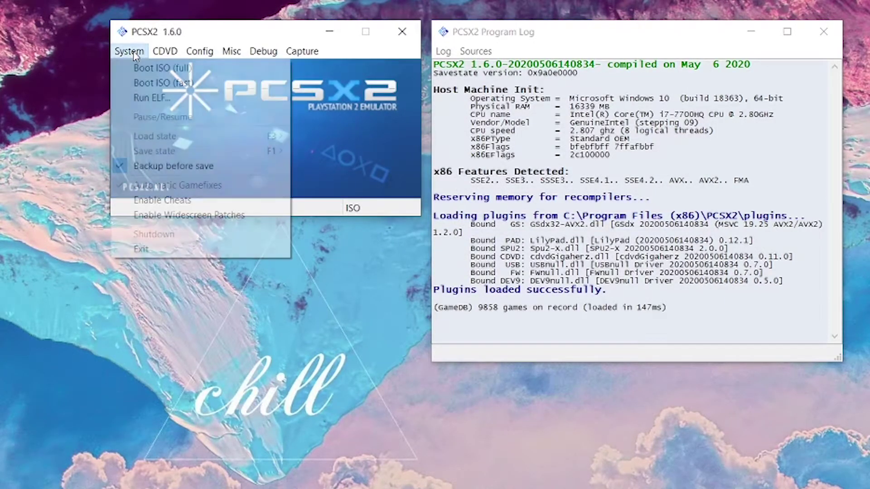
left_click(153, 68)
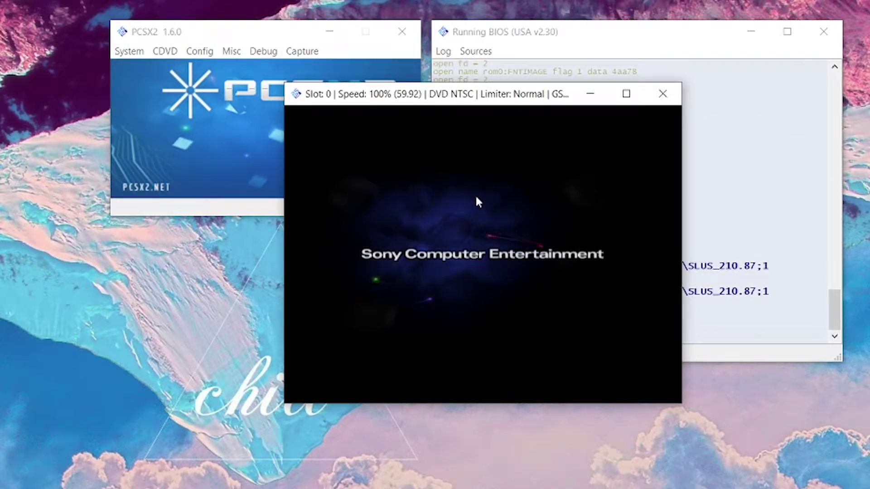
double_click(475, 193)
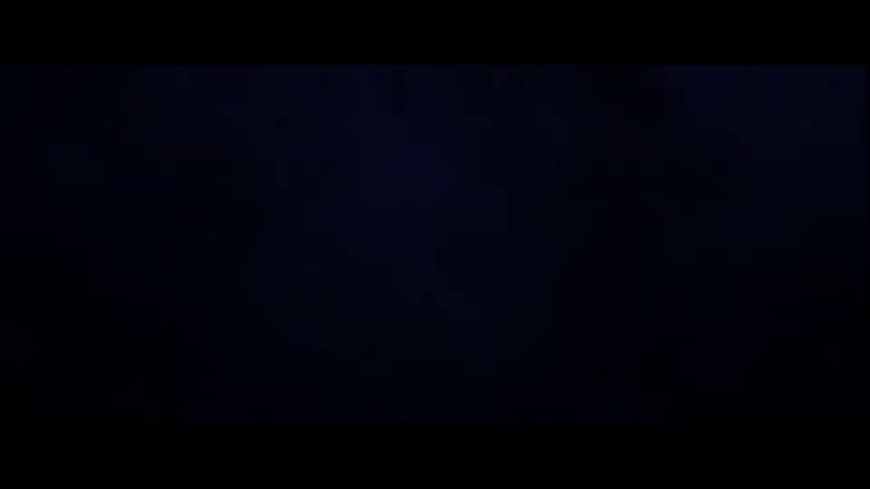